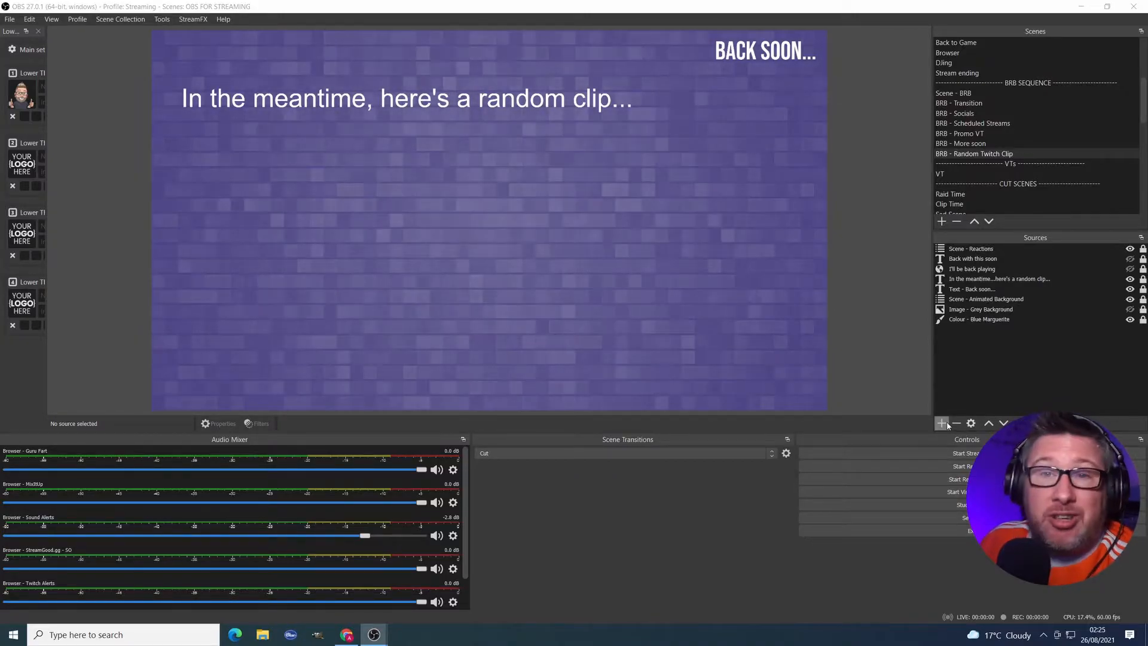
Switch to the browser and open the streamgood.gg Random/Top Player page.
key("alt+Tab")
key("Tab")
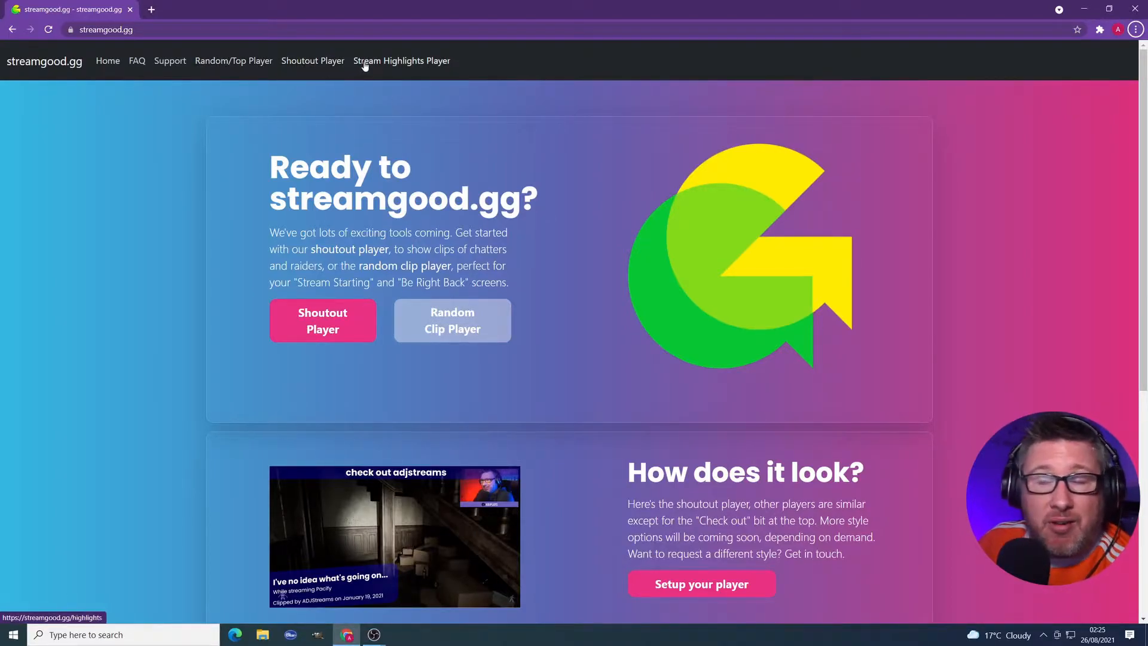
left_click(244, 64)
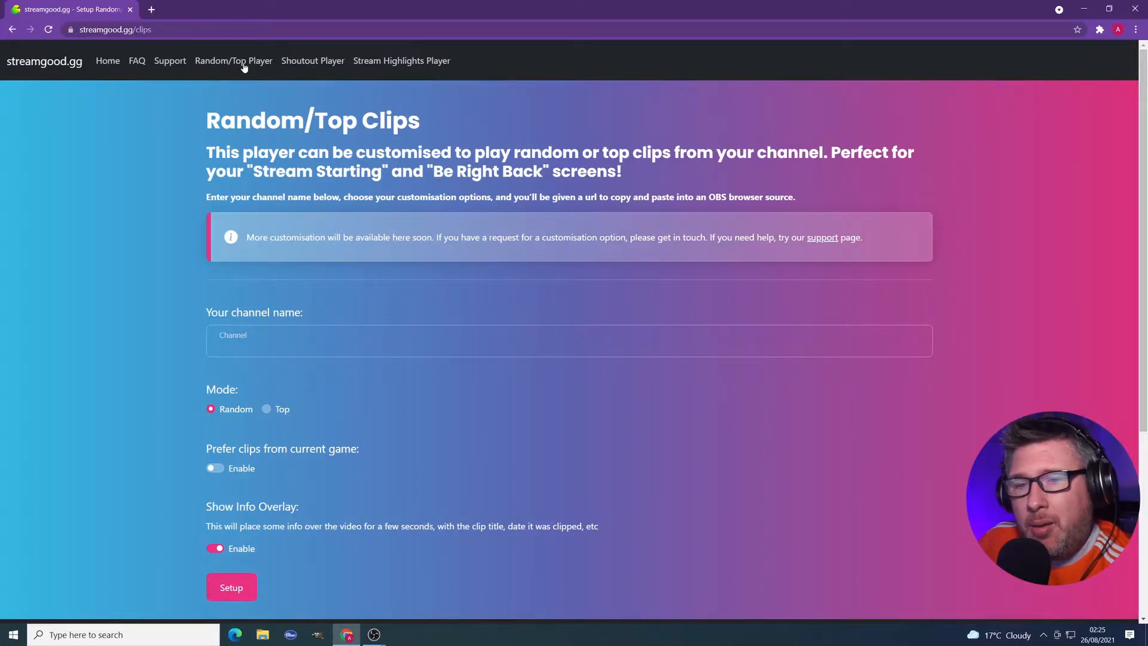
Set up the random clip player for channel adjstreams and copy the generated player URL.
left_click(286, 339)
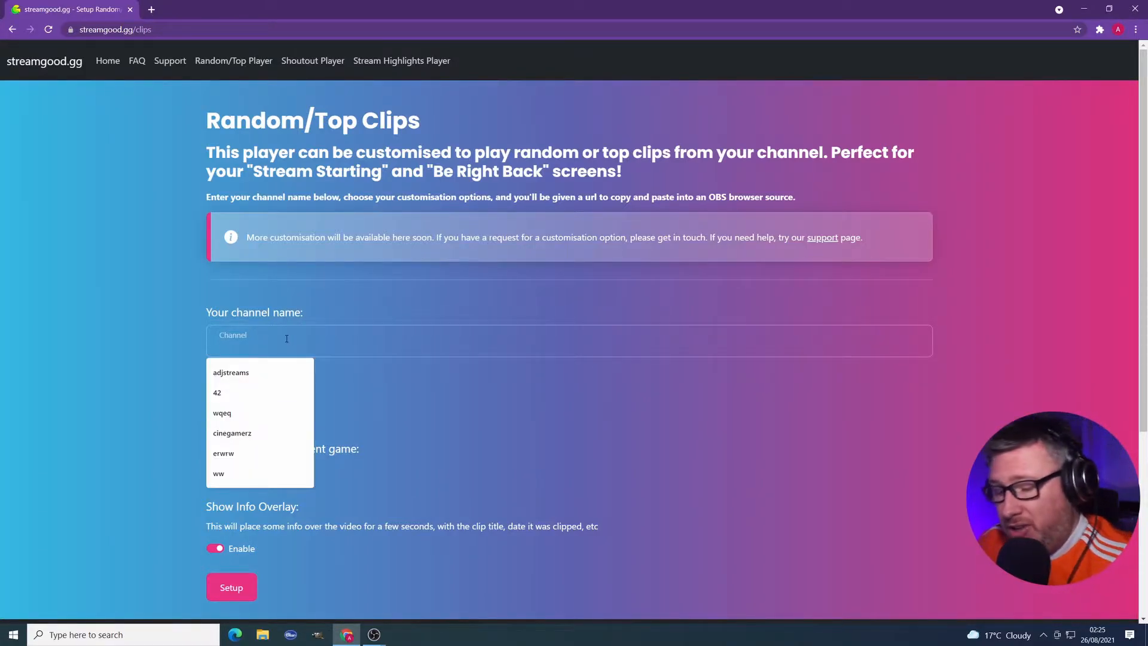
type("adjstreams")
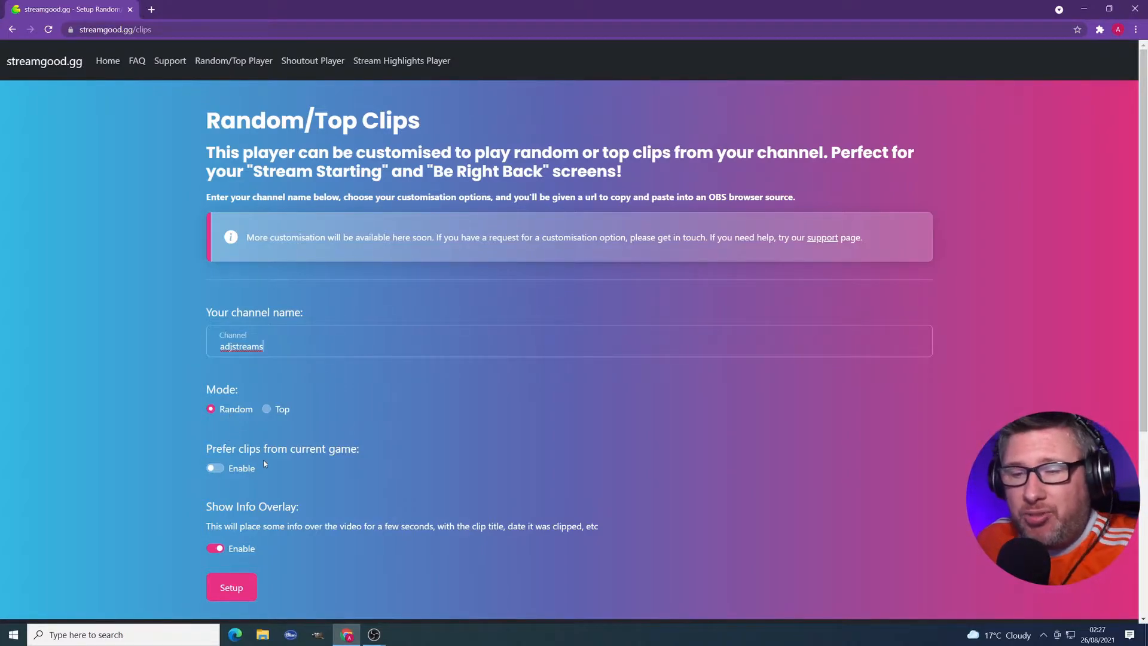
scroll(263, 463, "down", 1)
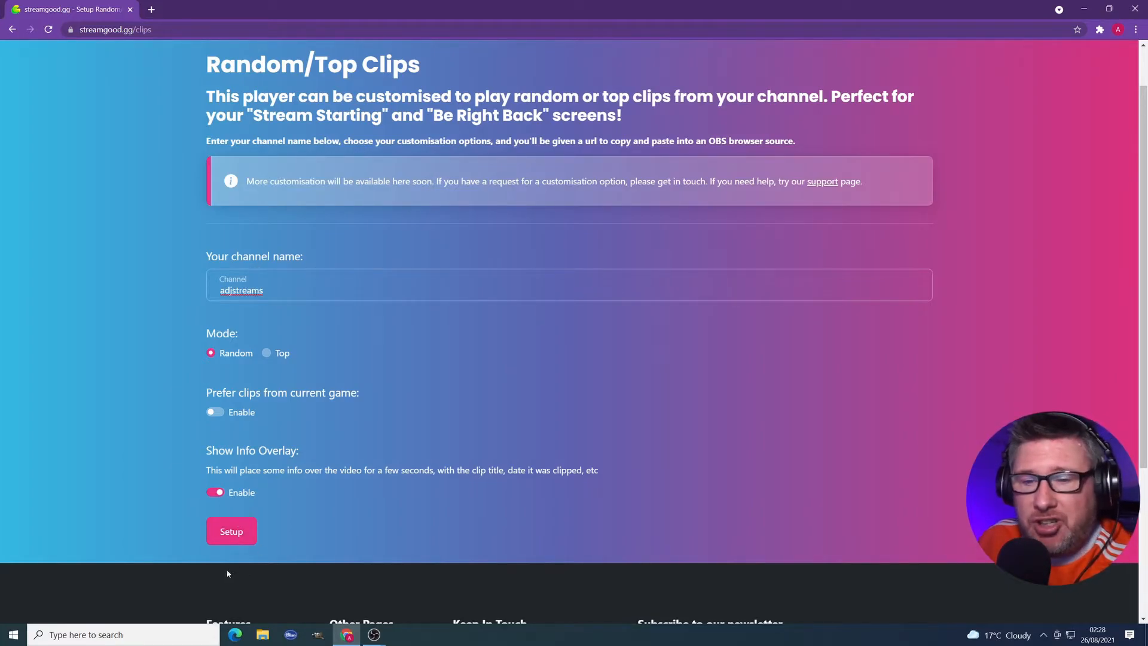
left_click(232, 531)
scroll(552, 335, "down", 5)
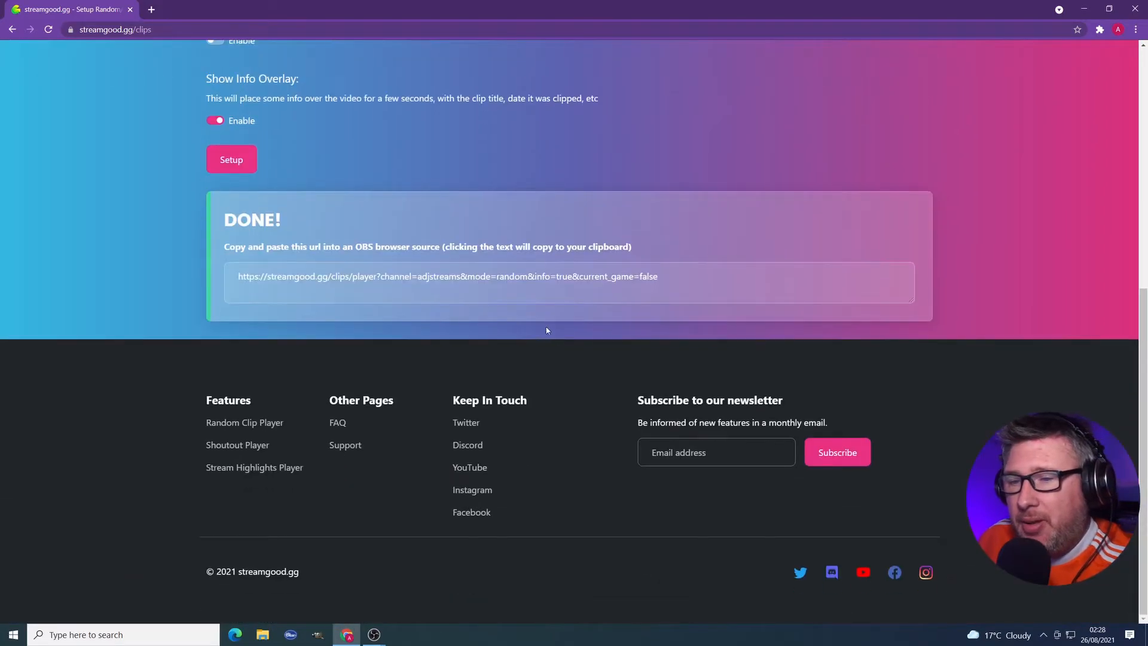
left_click(503, 277)
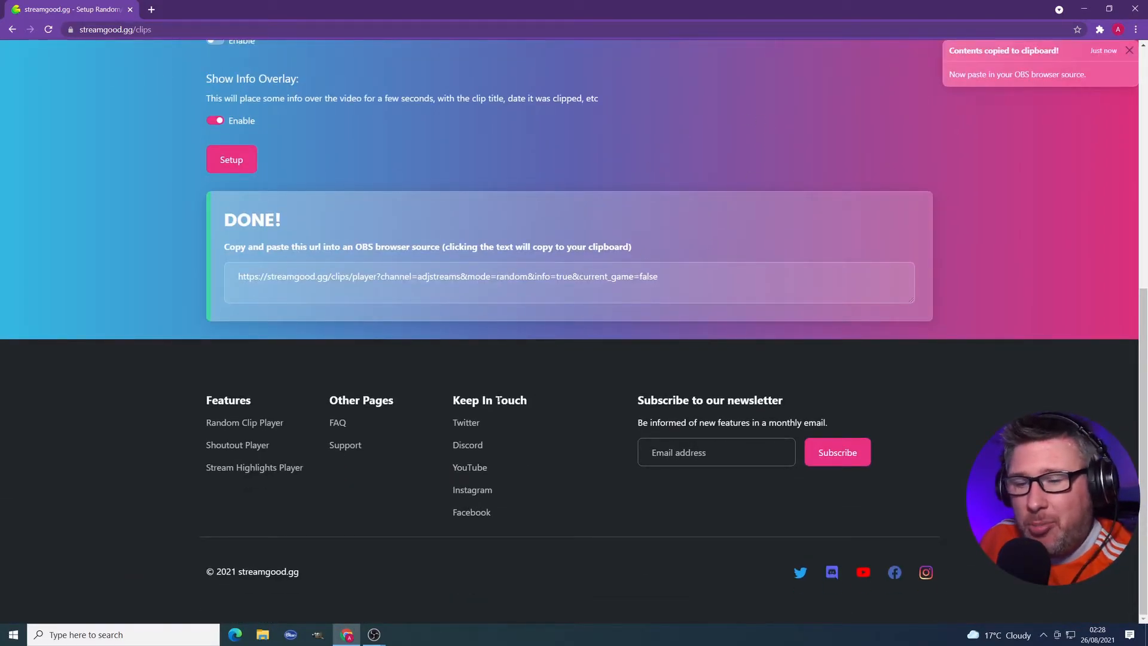
Switch back to OBS and add a new Browser source named Browser - Random Clip Player to the scene.
mouse_move(374, 634)
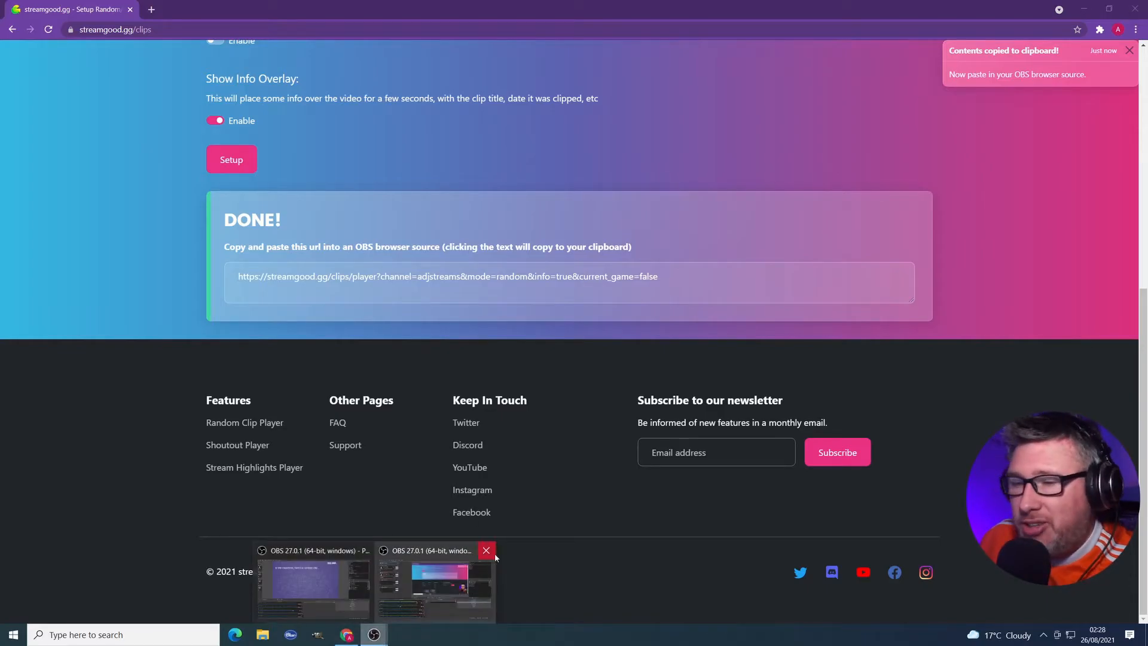
left_click(345, 589)
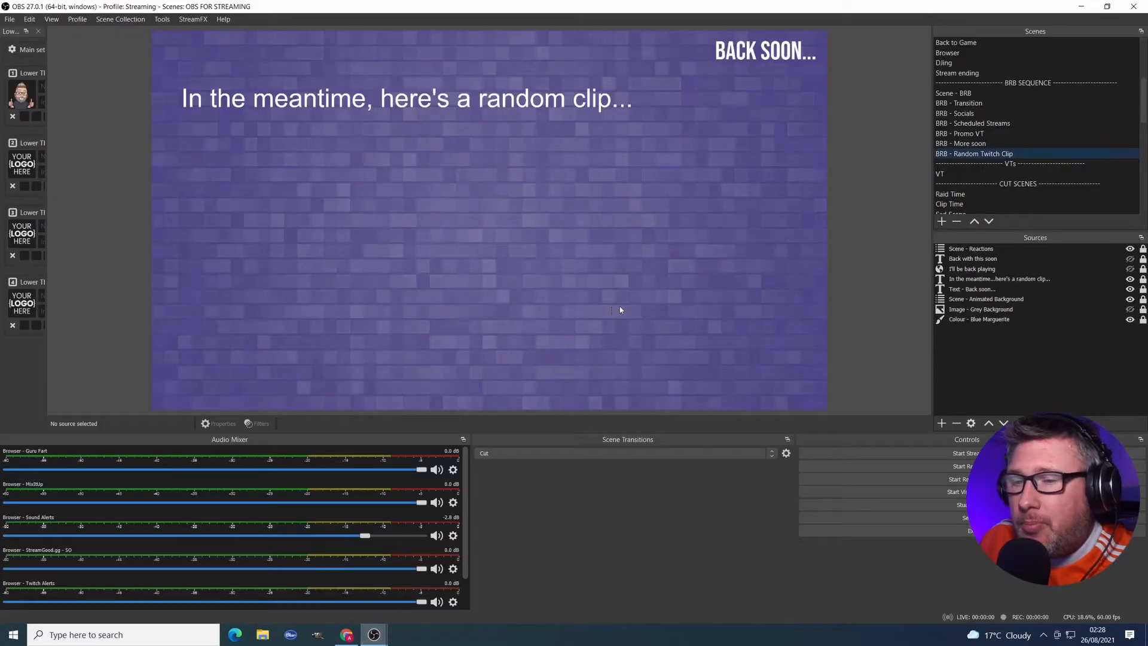
left_click(941, 422)
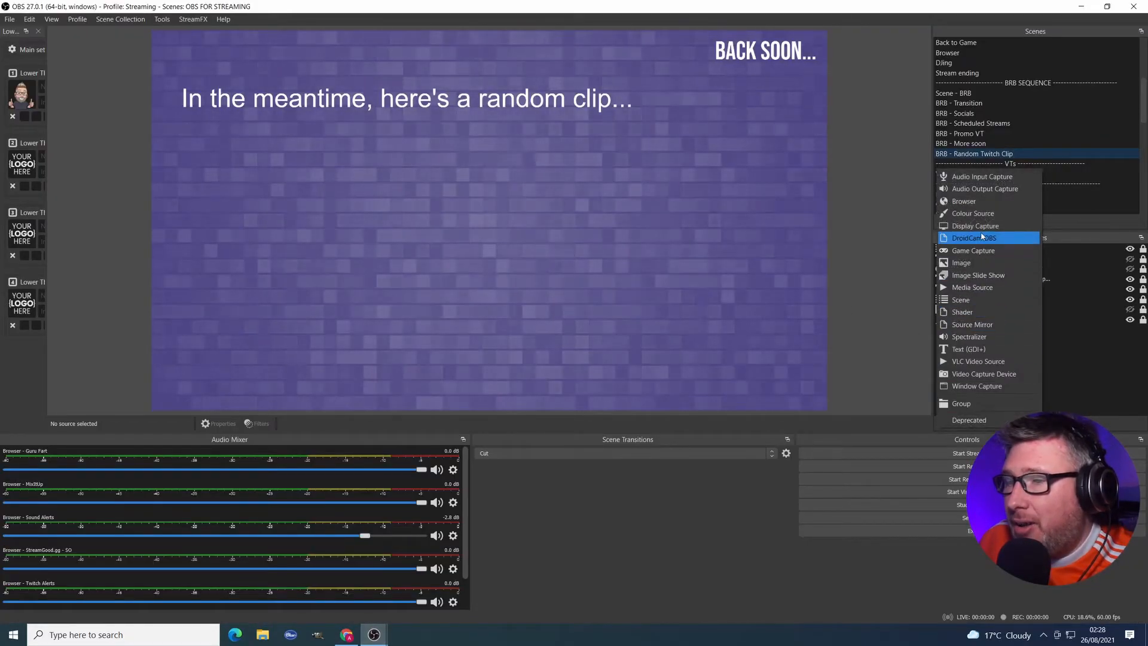
left_click(987, 201)
type("Browser - Random Clip")
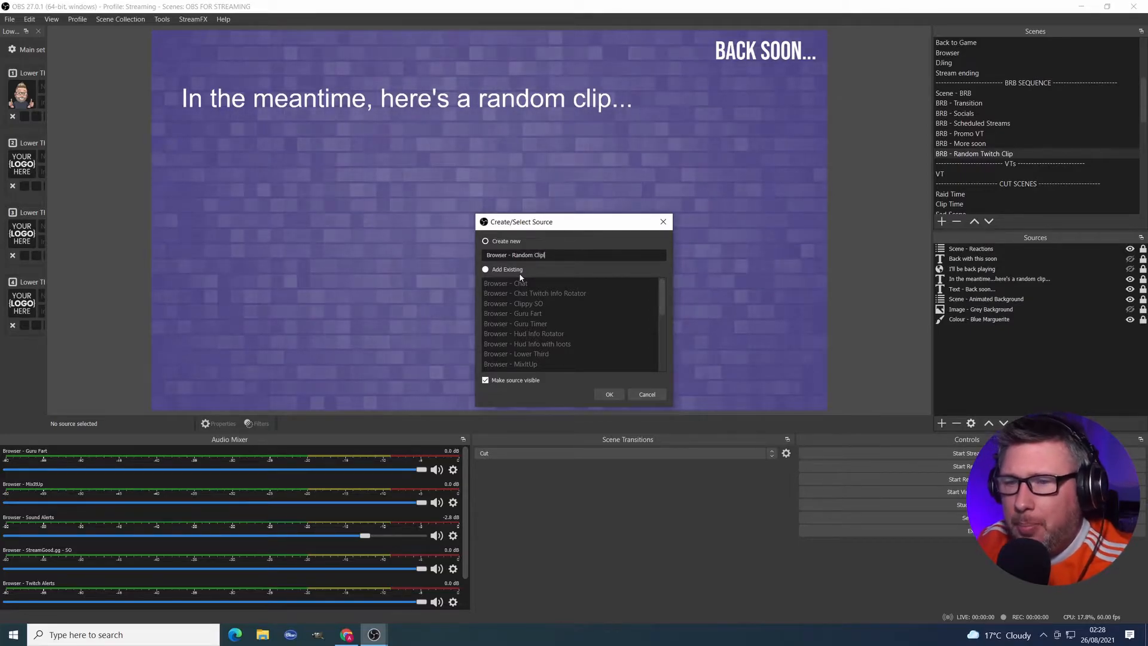
type(" Player")
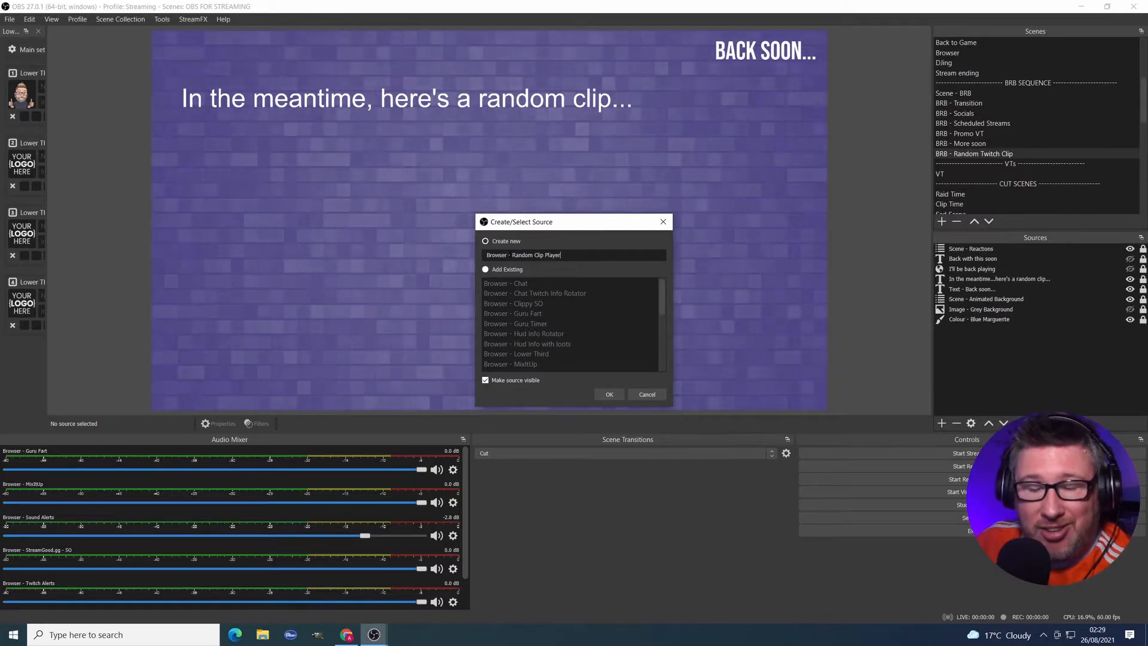
left_click(608, 394)
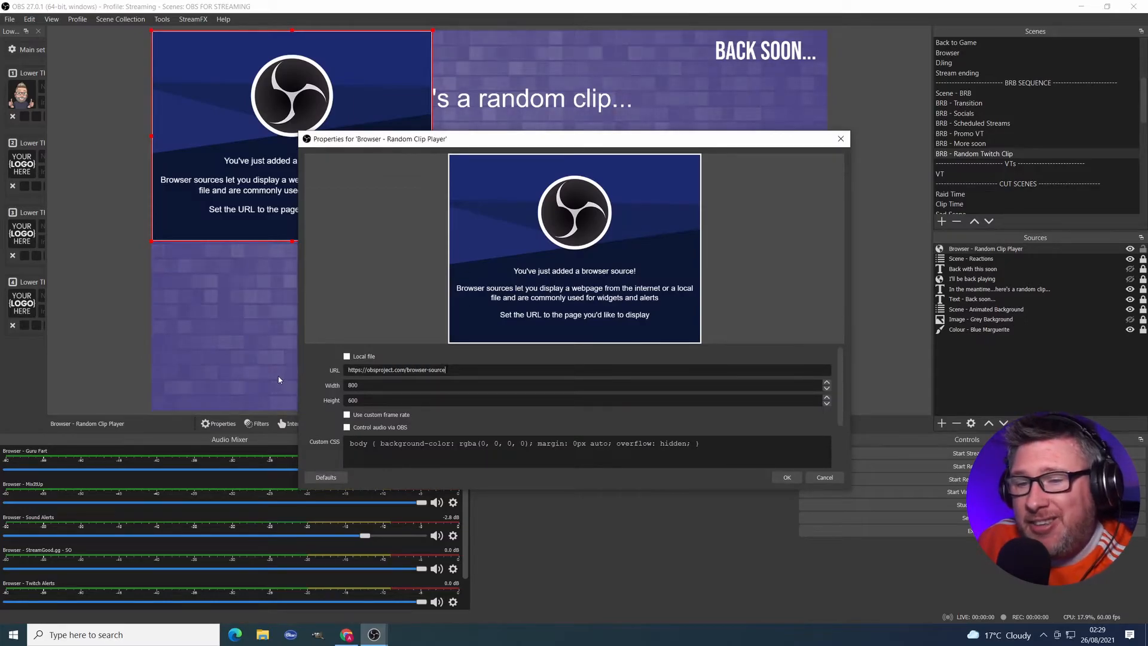
Paste the copied player URL into the source and set its size to 1920 by 1080.
key("ctrl+a")
key("ctrl+v")
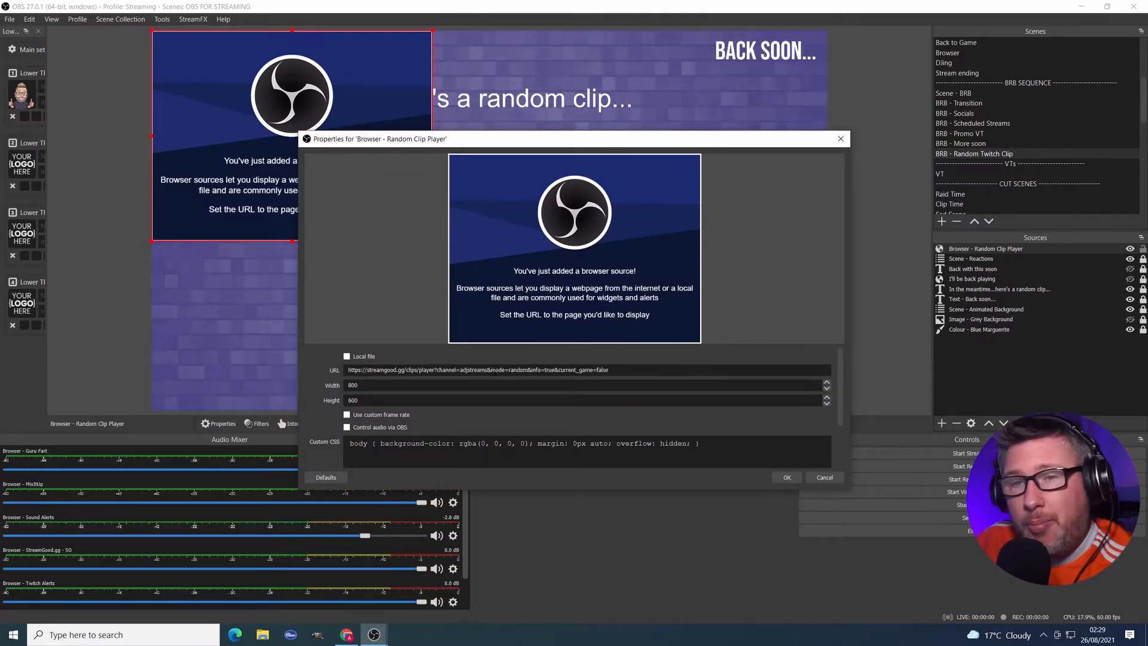
key("Tab")
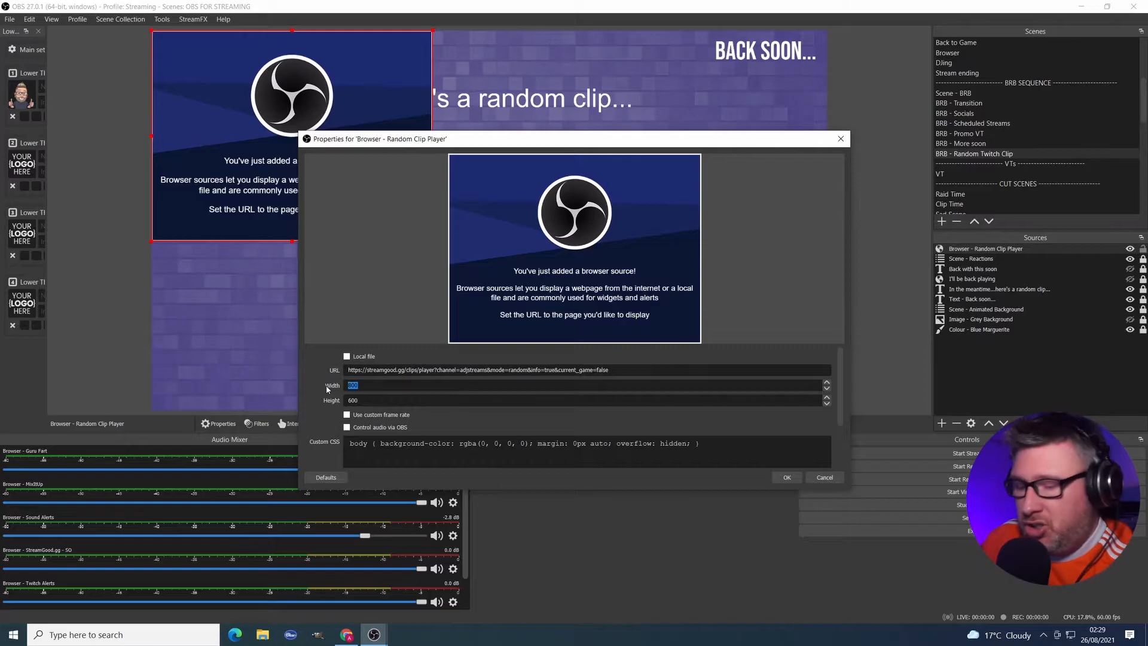
type("1920")
key("Tab")
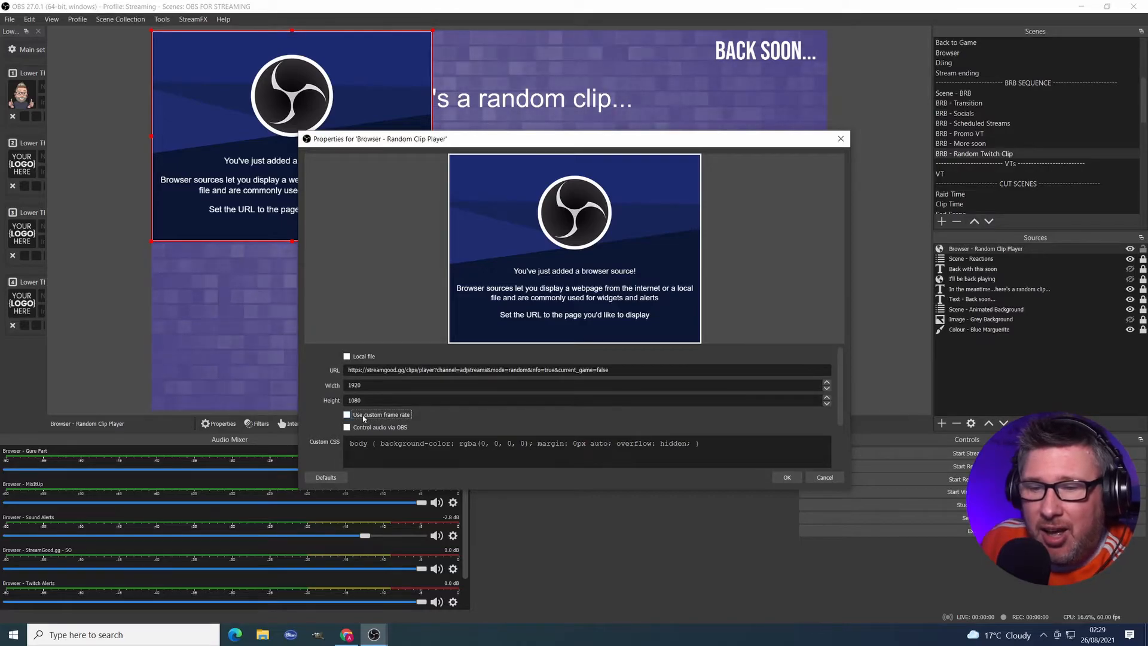
Enable Control audio via OBS, Shutdown source when not visible and Refresh browser when scene becomes active, then confirm.
scroll(426, 419, "down", 1)
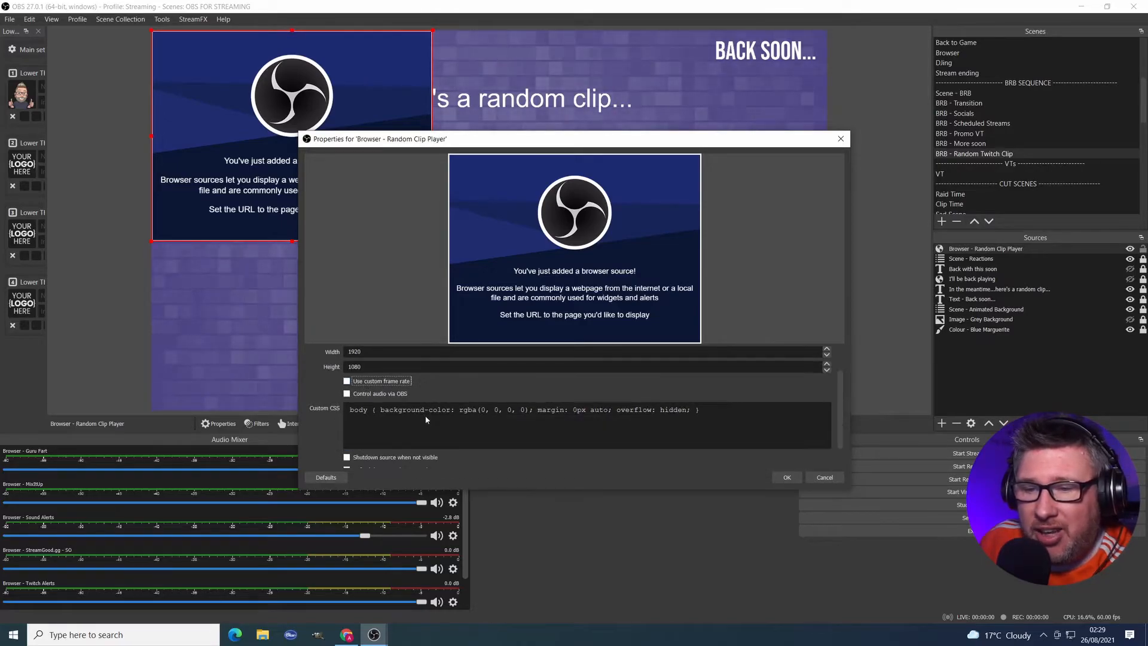
left_click(371, 395)
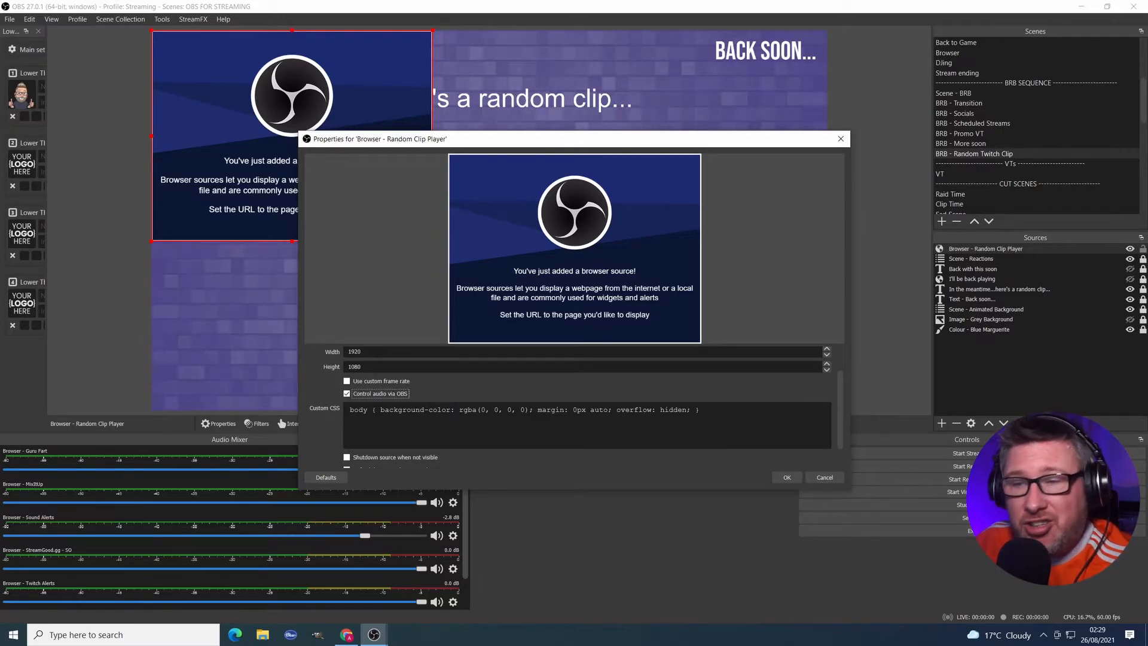
scroll(748, 401, "down", 1)
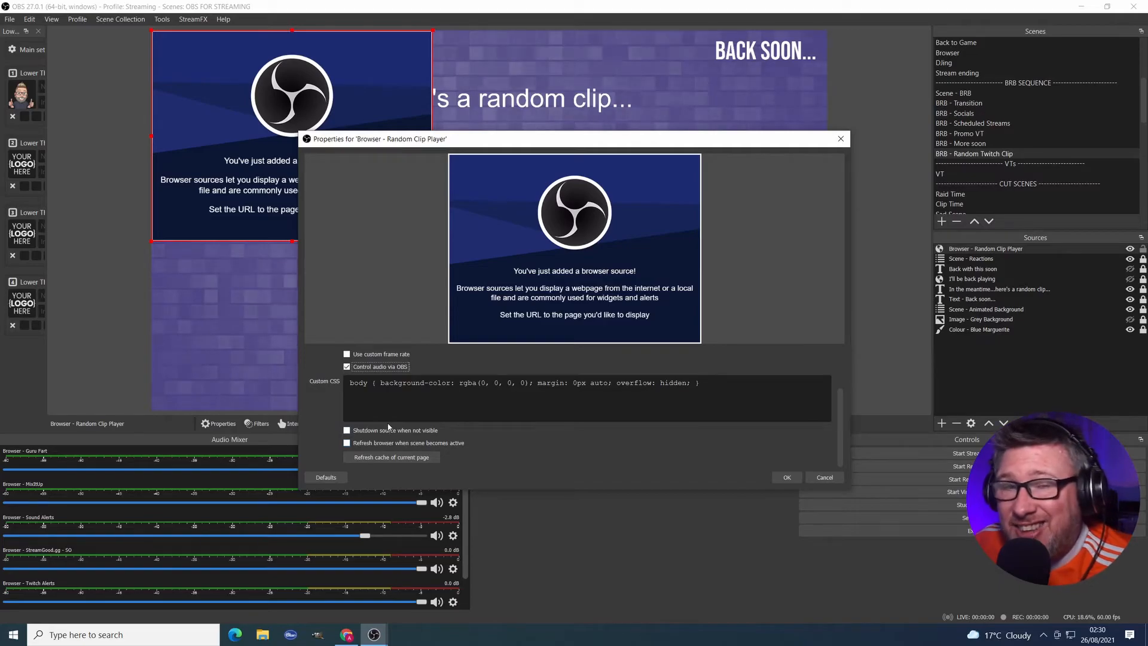
left_click(411, 443)
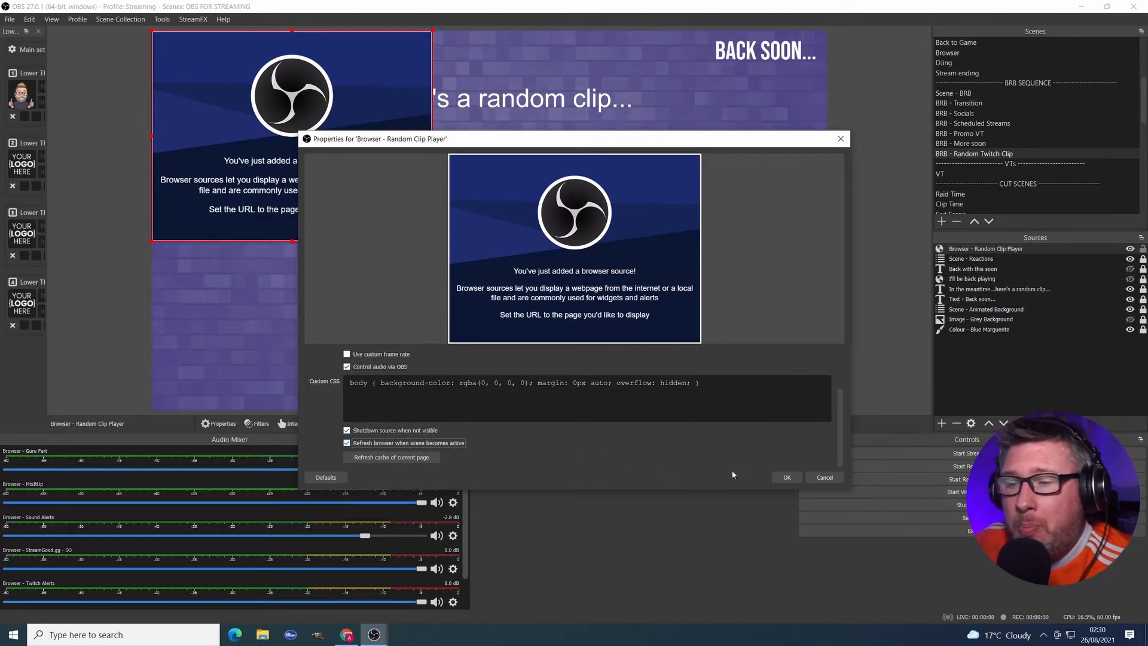
left_click(784, 478)
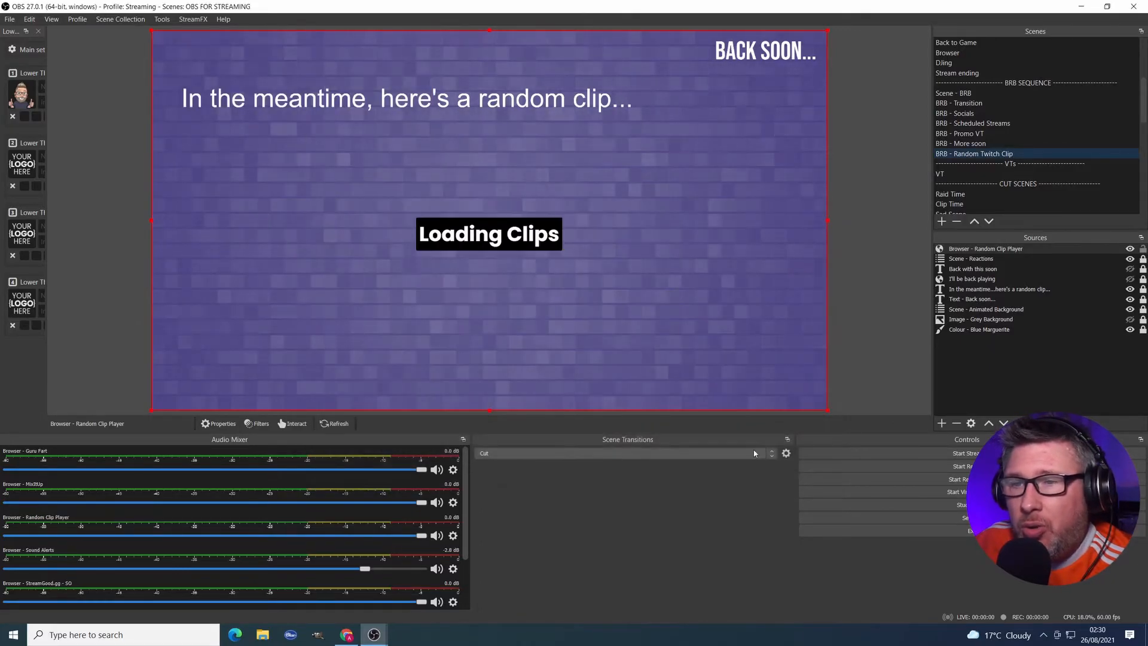
Resize and position the clip player in the scene below the heading text.
left_click_drag(823, 31, 544, 170)
left_click_drag(467, 223, 497, 191)
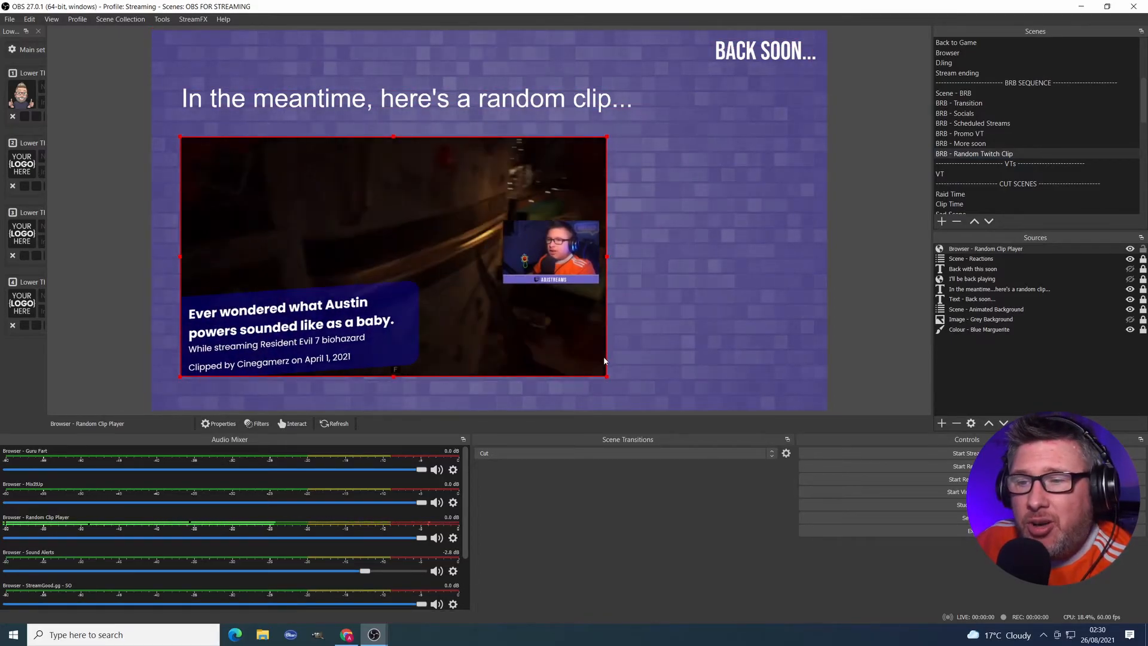
left_click_drag(606, 375, 621, 385)
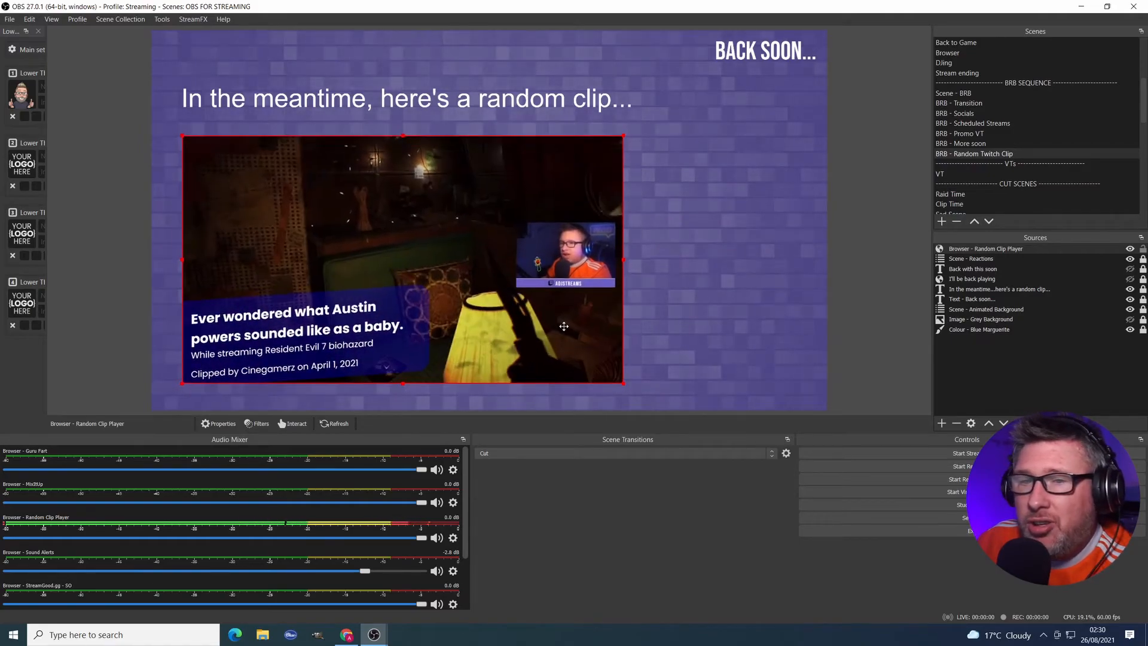
left_click_drag(562, 326, 563, 316)
left_click_drag(621, 375, 634, 382)
left_click(901, 180)
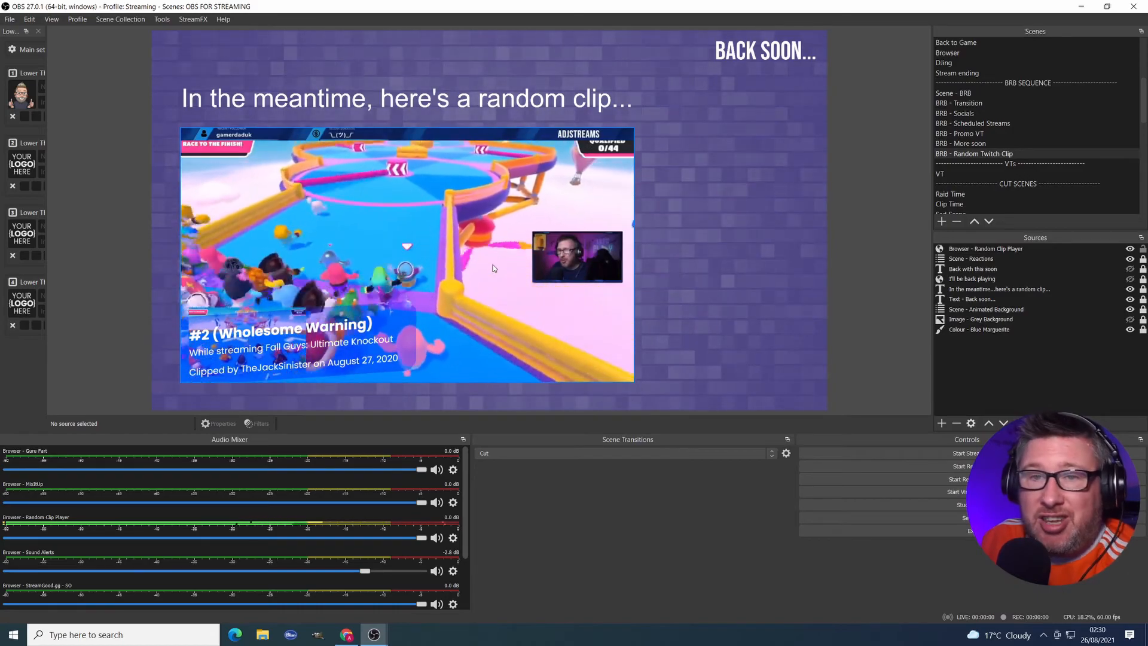
Set the clip player's audio monitoring to Monitor and Output and lower its volume to about -14 dB.
left_click(380, 266)
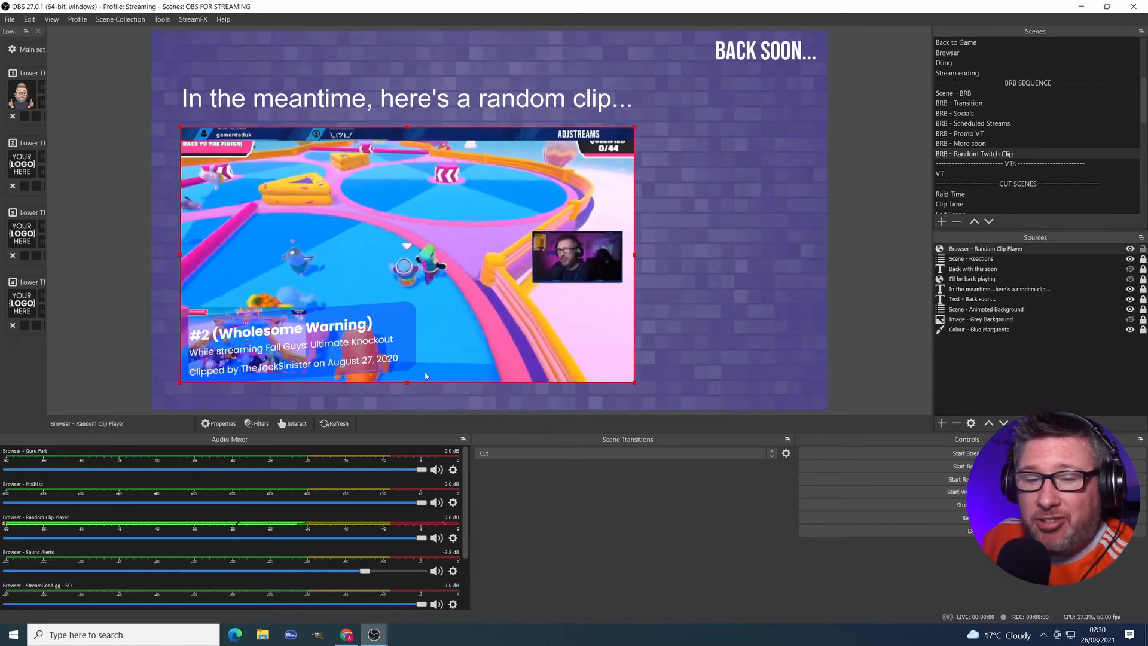
left_click(455, 538)
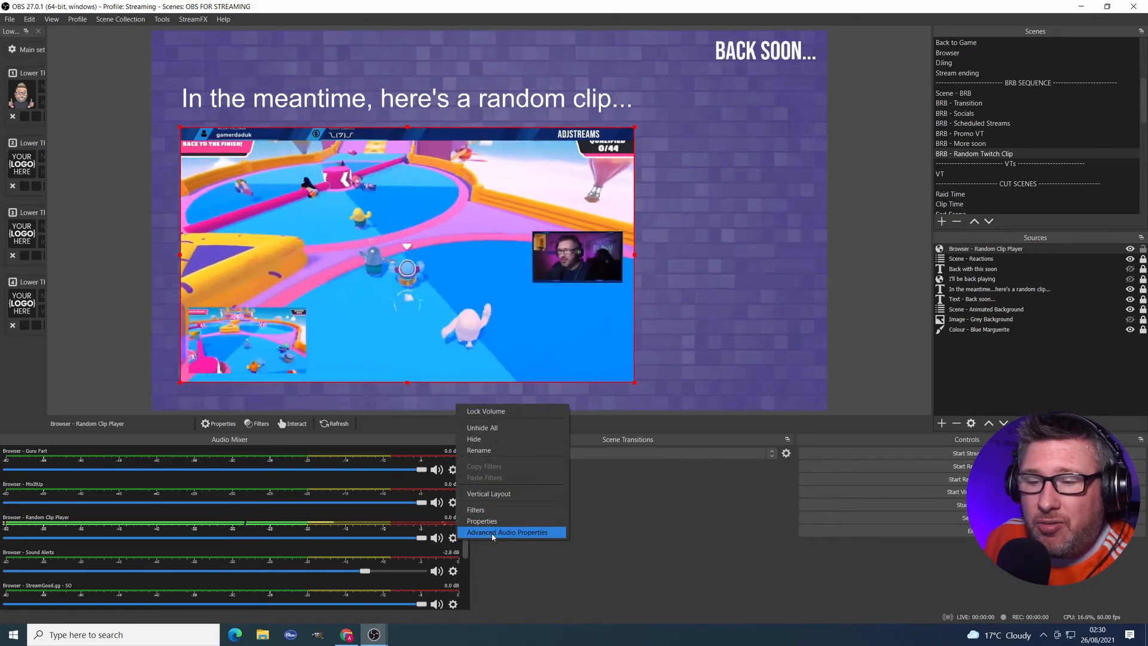
left_click(477, 533)
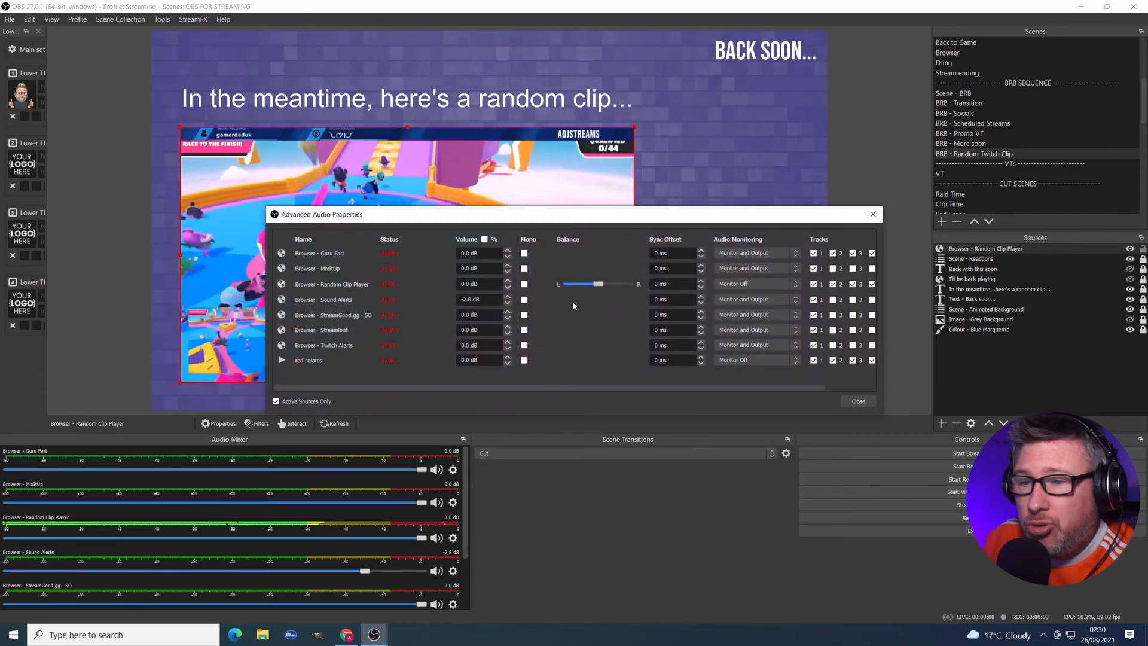
left_click(749, 285)
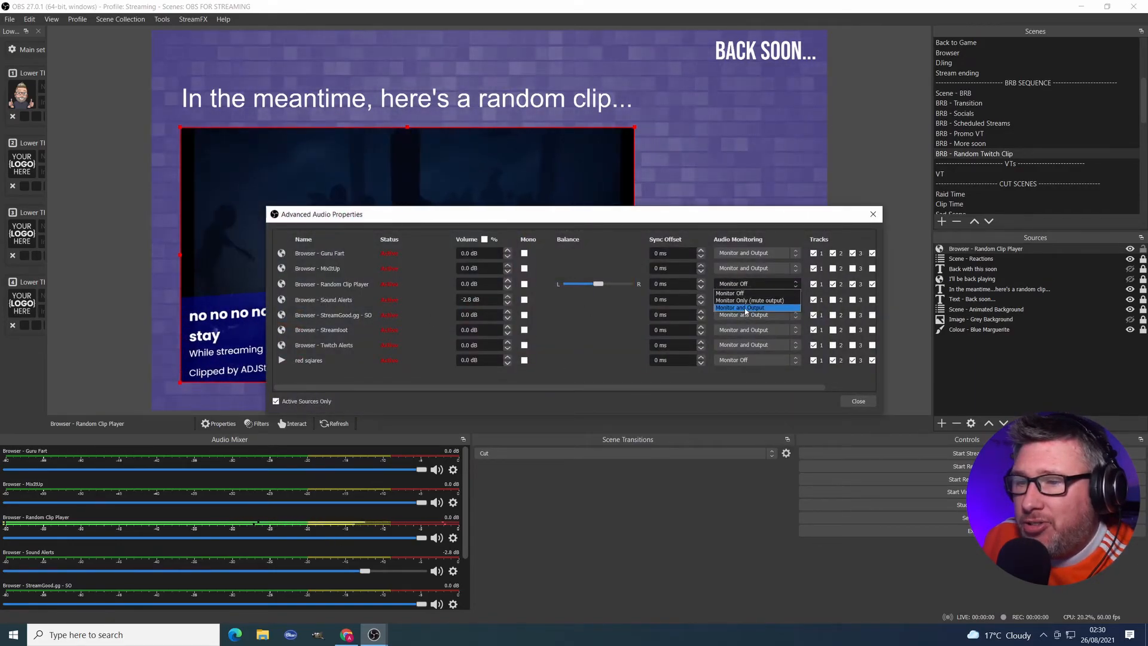
left_click(746, 309)
left_click(858, 400)
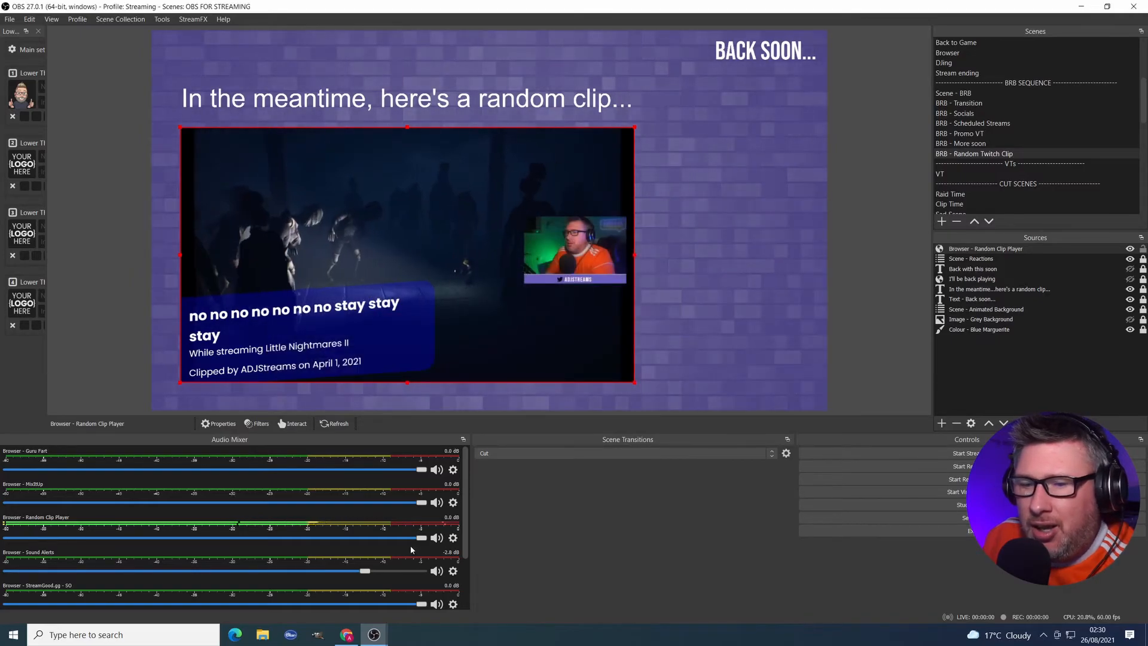
left_click_drag(422, 537, 246, 536)
left_click(866, 211)
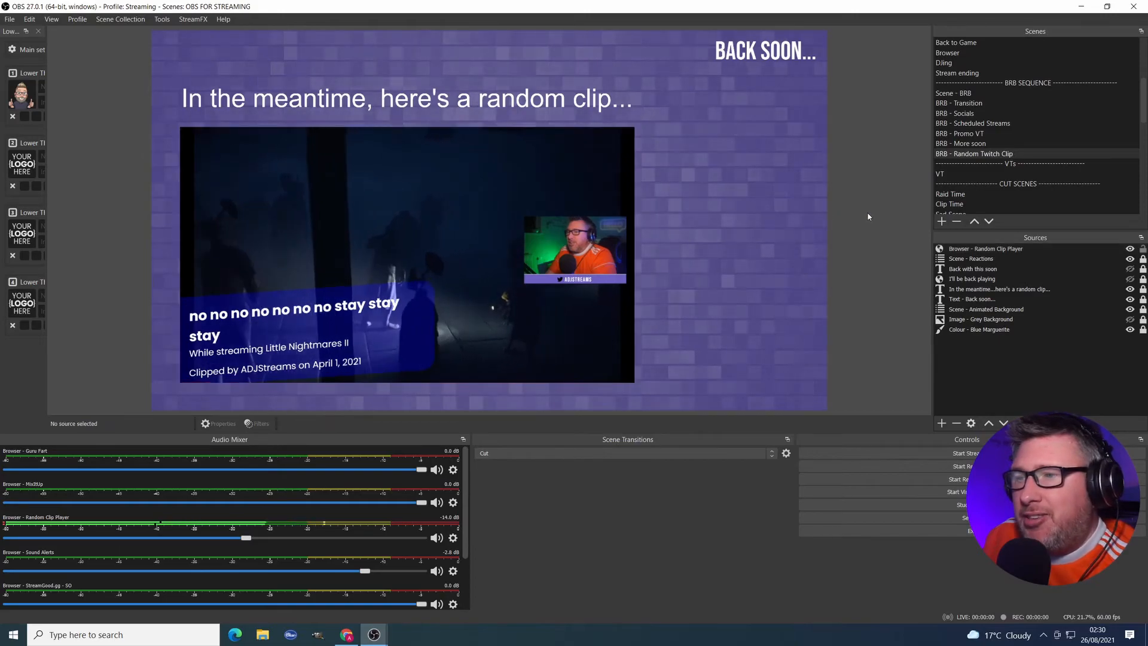